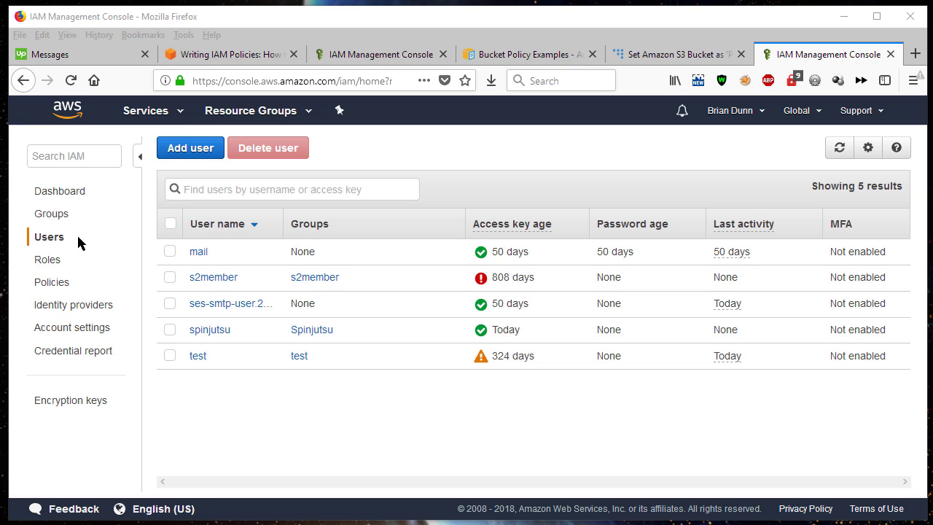
Look over the IAM policies list and go to the S3 service.
click(45, 289)
click(46, 289)
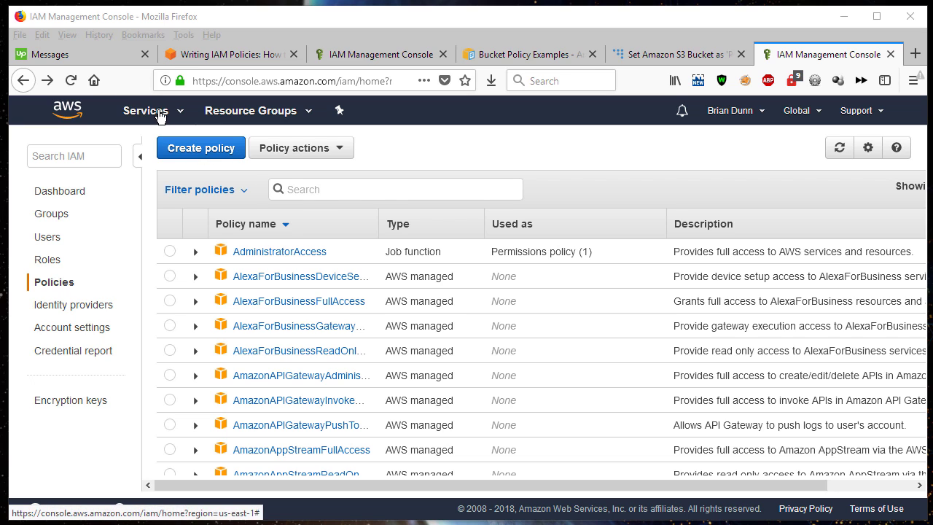
click(136, 114)
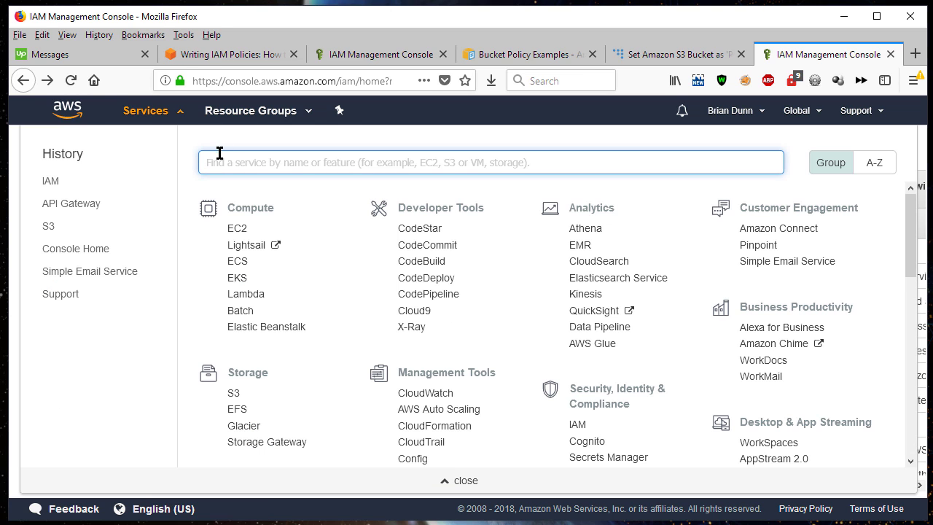
text(s3)
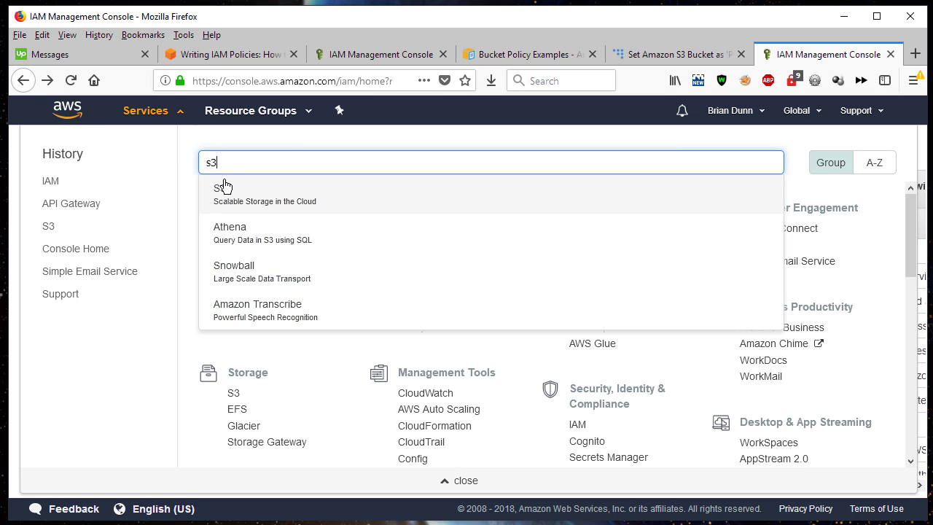
click(224, 188)
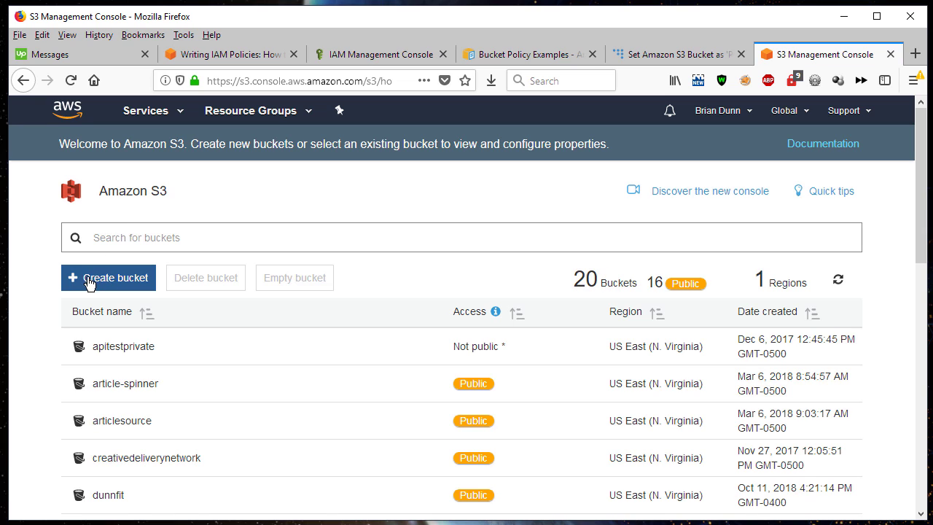
Start a new bucket named rsstestexample in US East (N. Virginia), keeping the default configuration options.
click(113, 283)
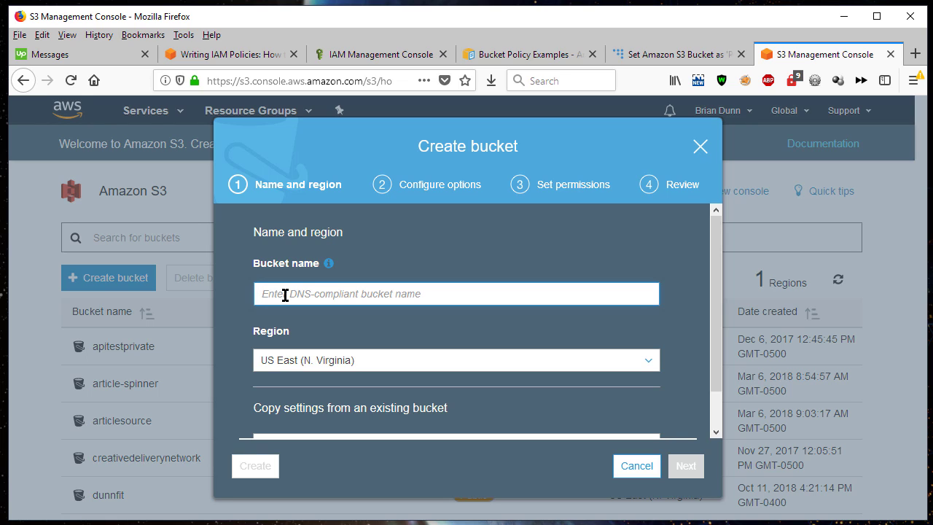
text(rss)
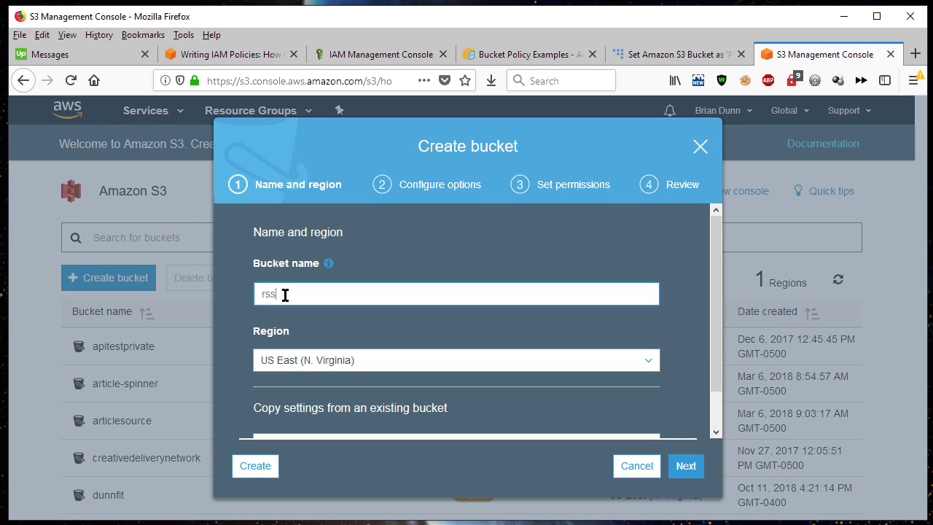
text(testexample)
drag(716, 293, 721, 271)
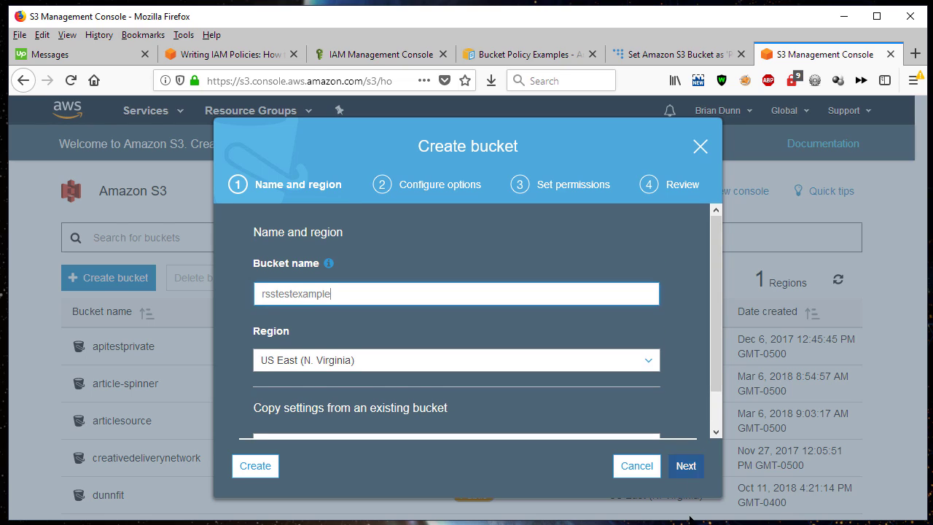
click(688, 473)
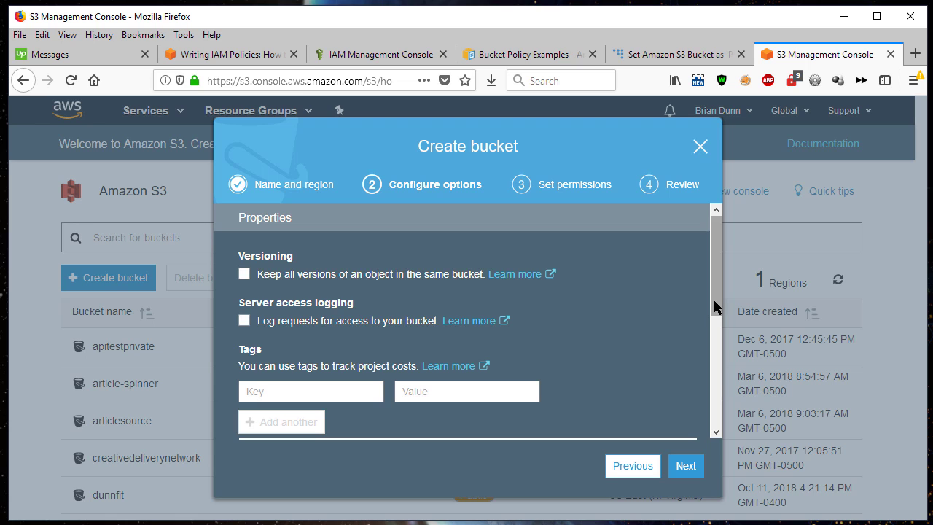
drag(715, 313, 715, 427)
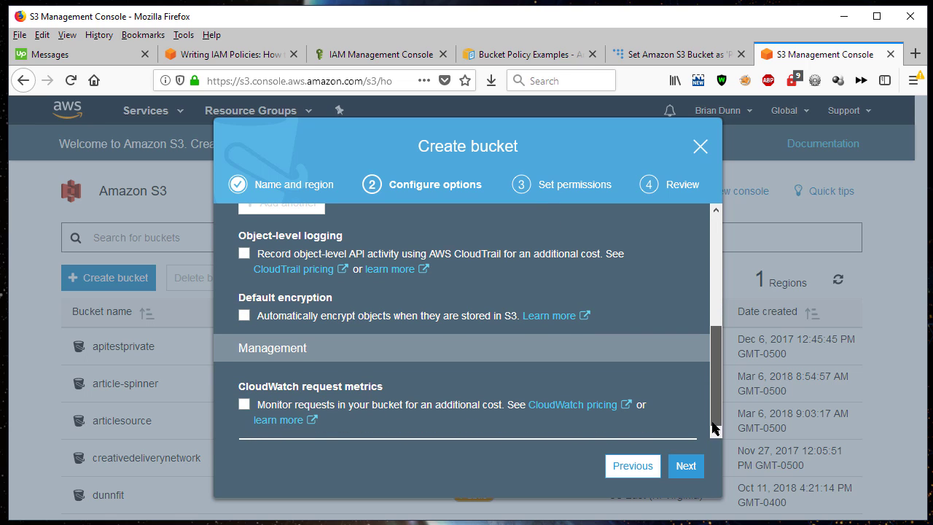
scroll(715, 410, up, 5)
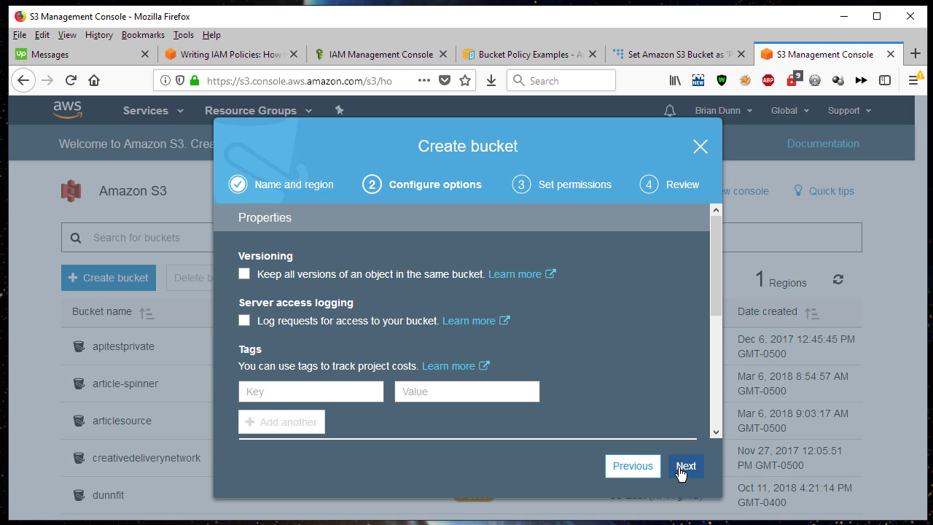
click(681, 472)
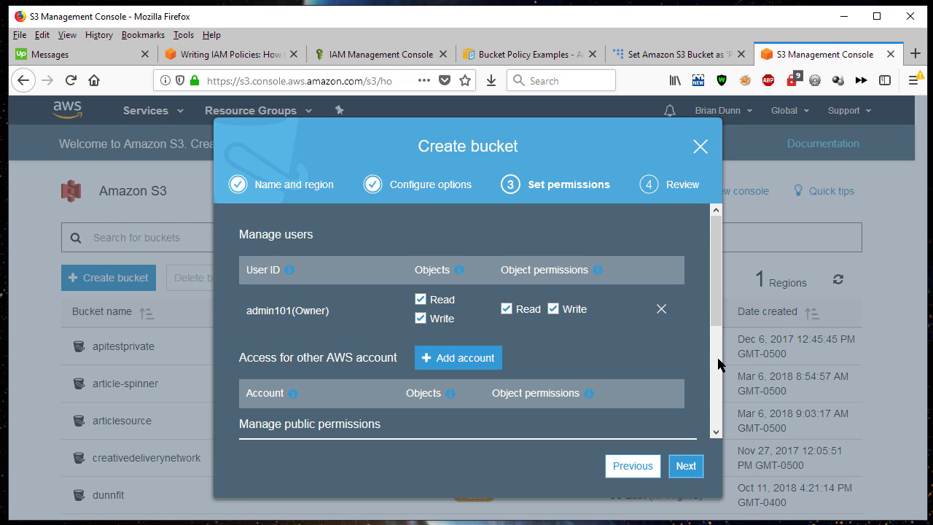
Grant public read access to the new bucket, keep the default system permissions, and create the bucket.
drag(722, 313, 712, 386)
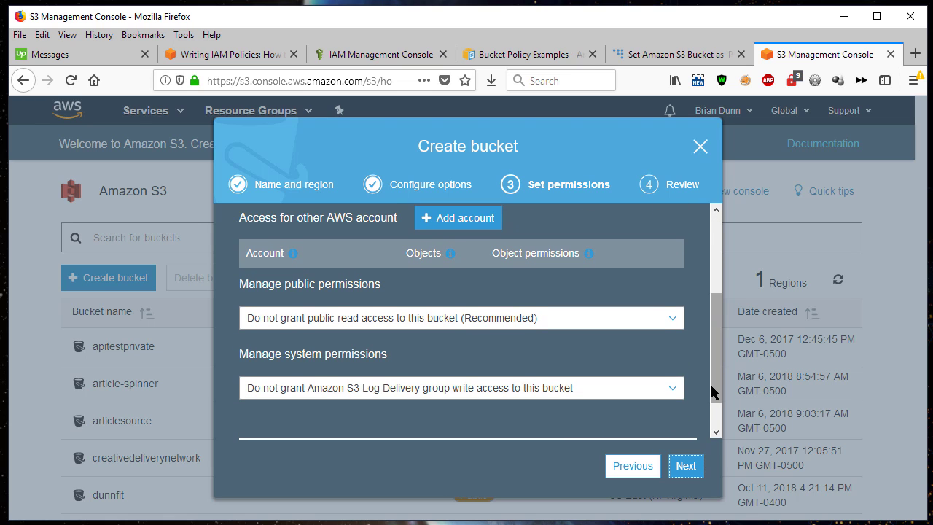
click(613, 326)
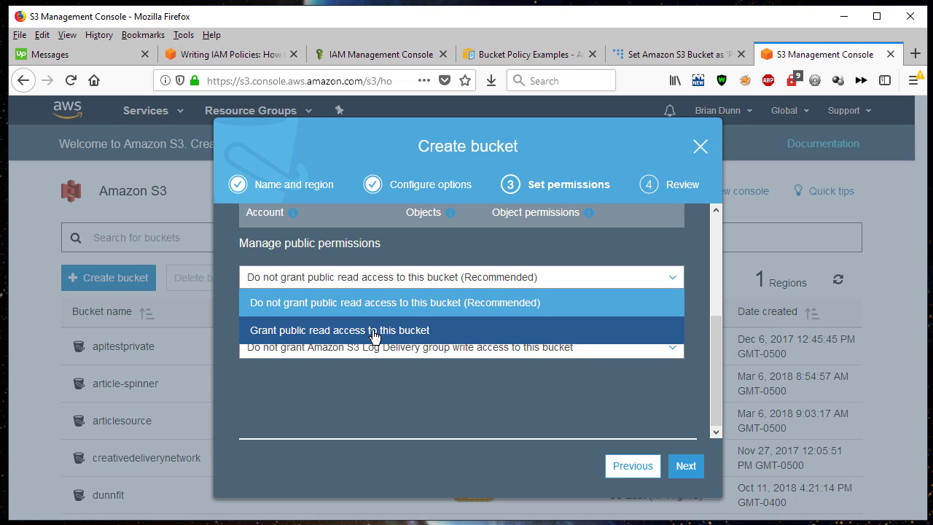
click(375, 336)
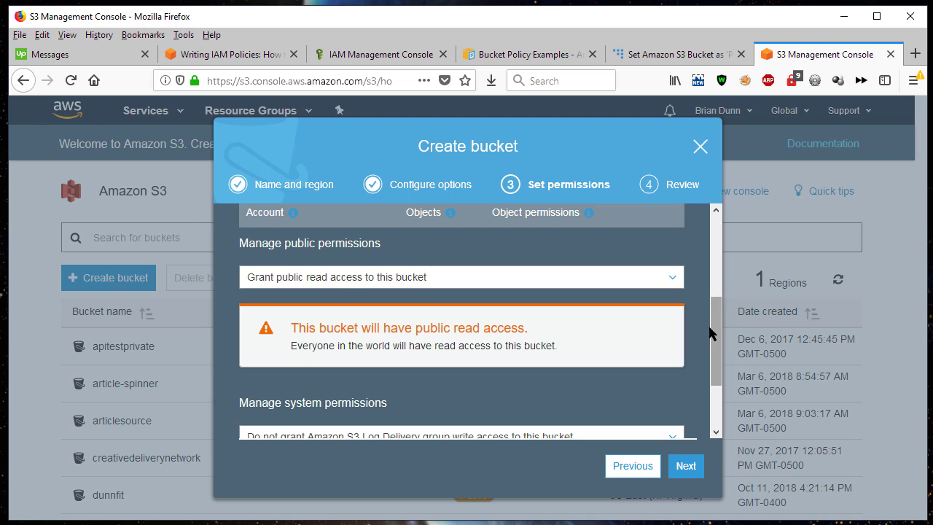
scroll(713, 350, down, 2)
scroll(714, 355, down, 1)
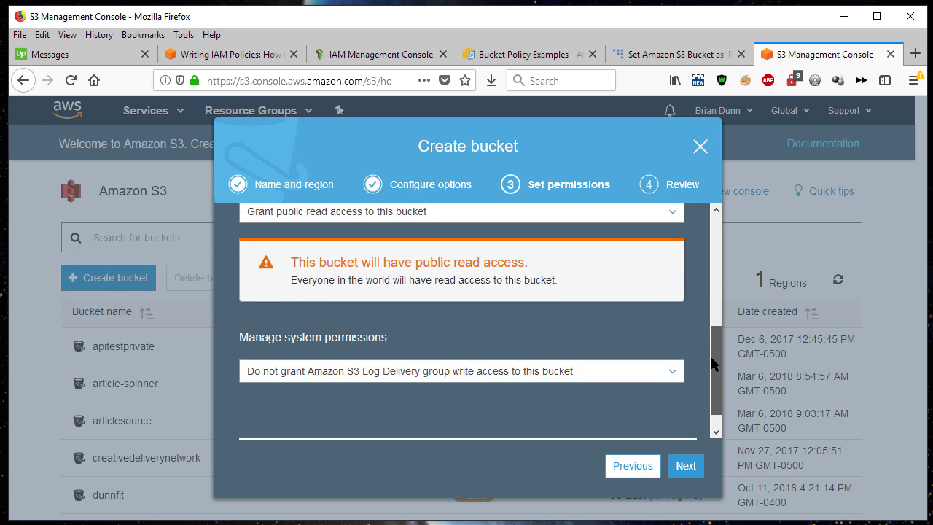
scroll(707, 350, up, 2)
scroll(706, 347, up, 3)
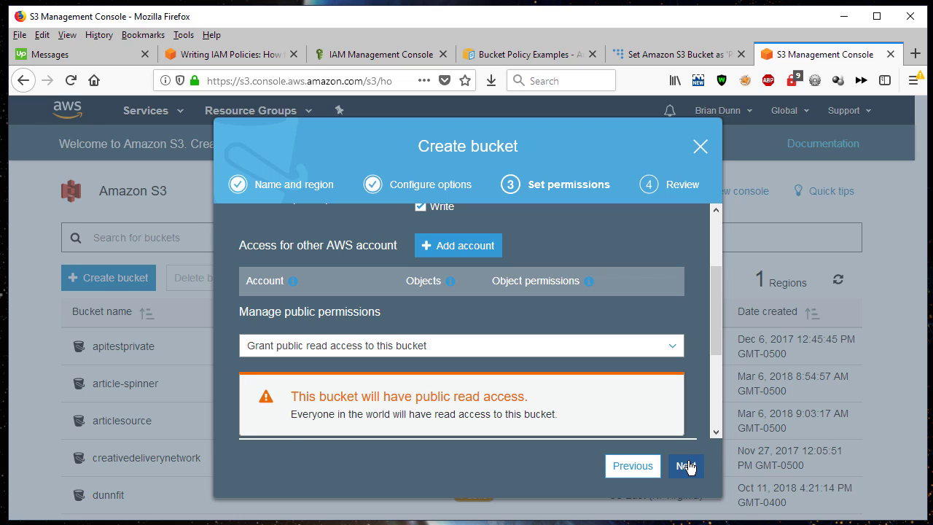
click(687, 467)
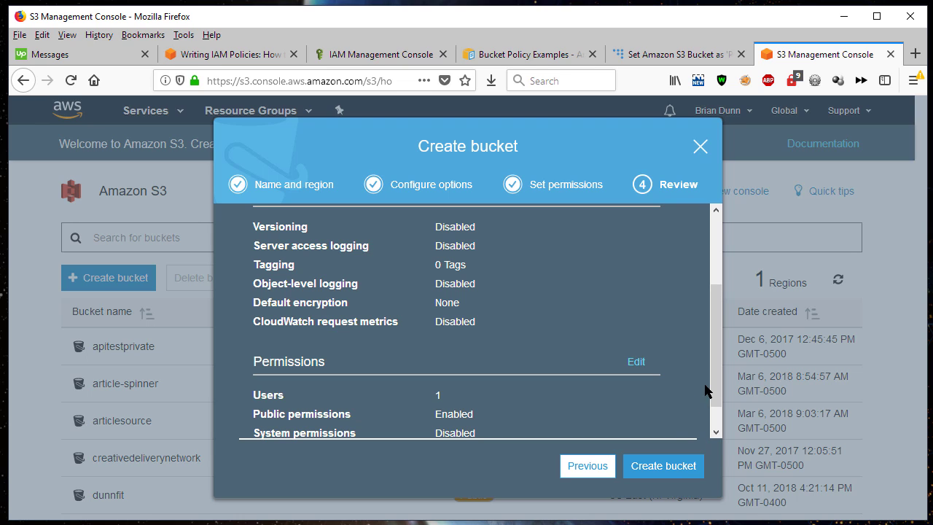
drag(714, 383, 707, 419)
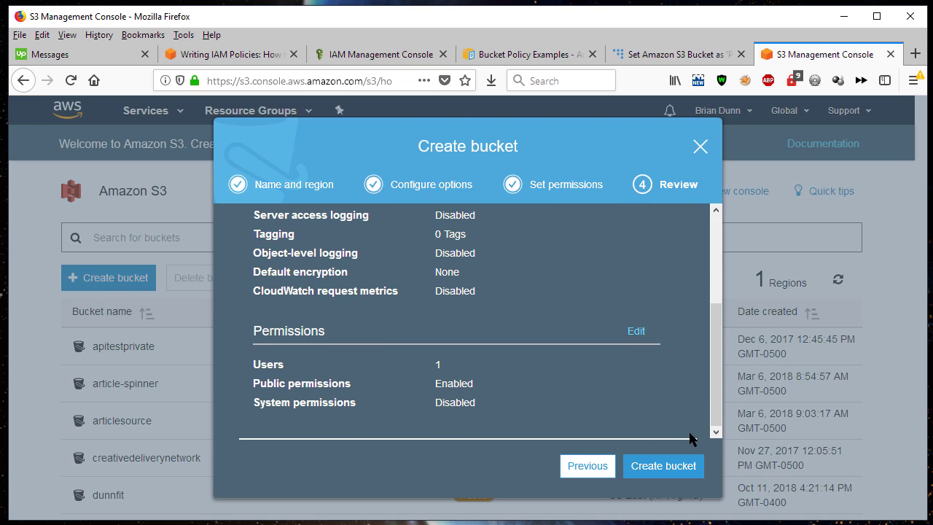
click(662, 467)
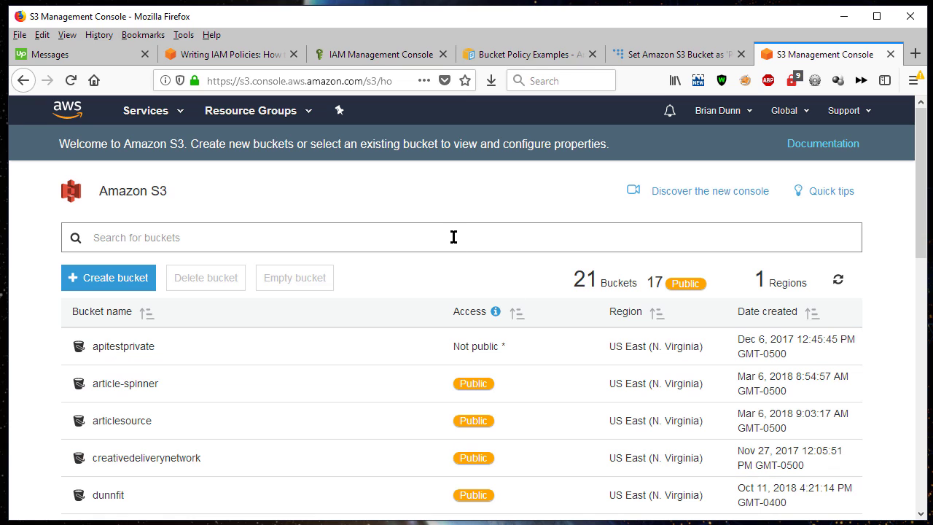
Search the buckets for "rss" and open the rsstestexample bucket.
click(454, 237)
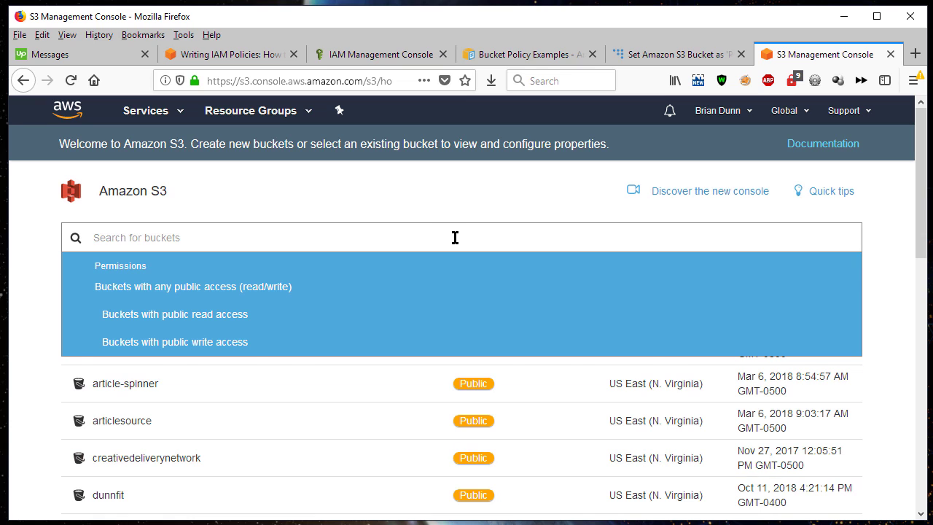
text(rss)
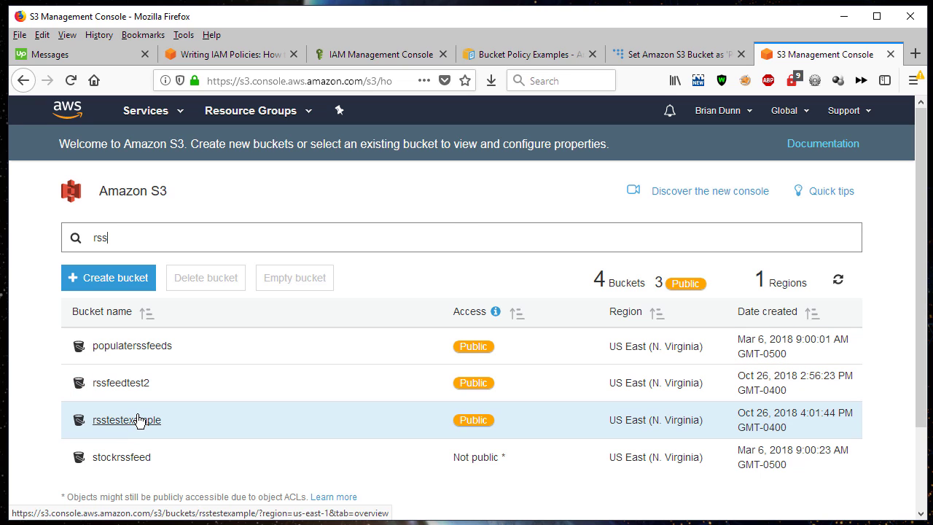
click(137, 421)
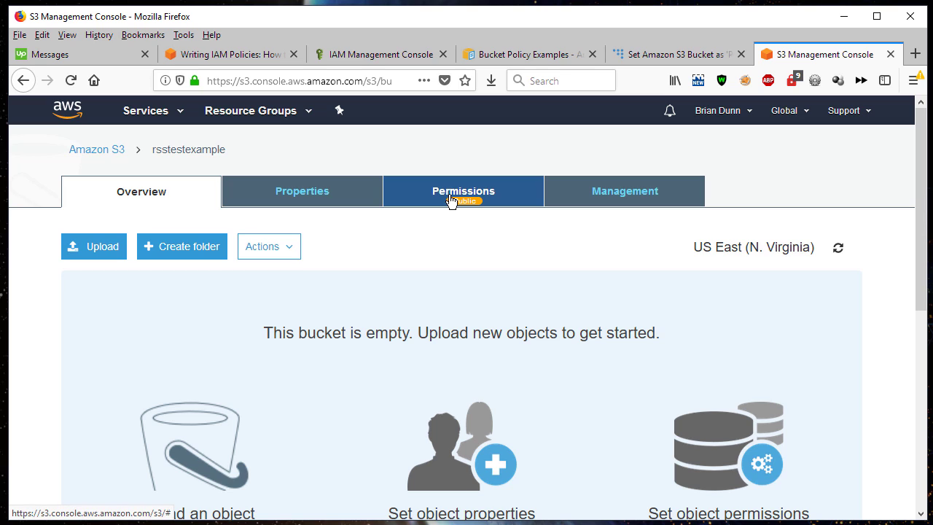
Copy the bucket name rsstestexample from the bucket page's breadcrumb.
click(153, 153)
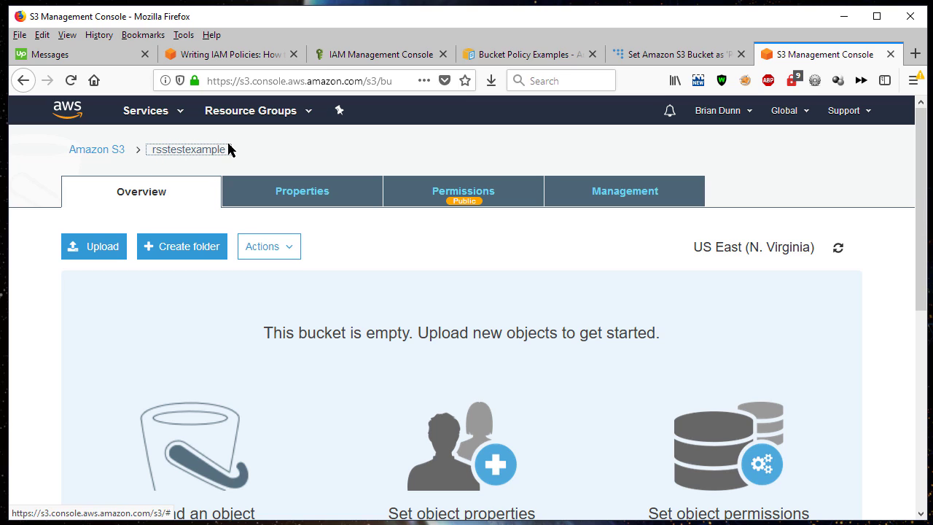
drag(234, 151, 153, 154)
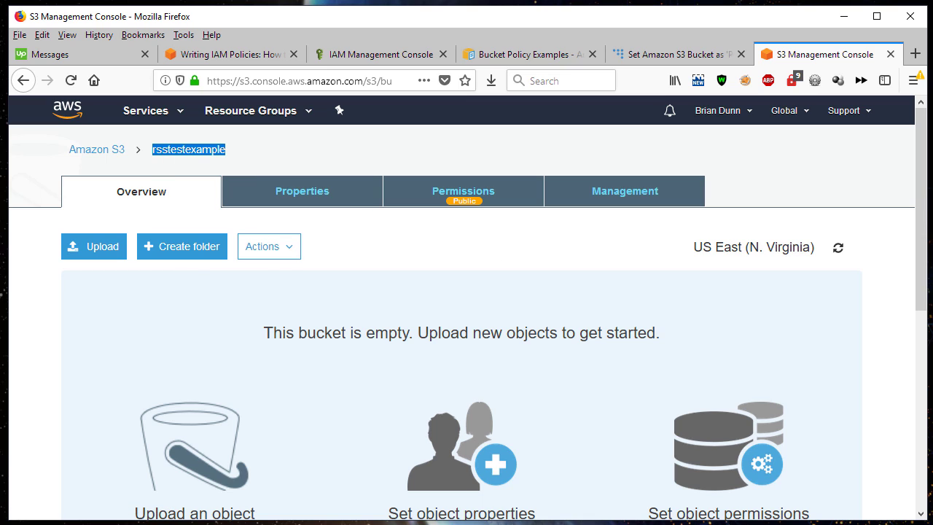
key(alt+Tab)
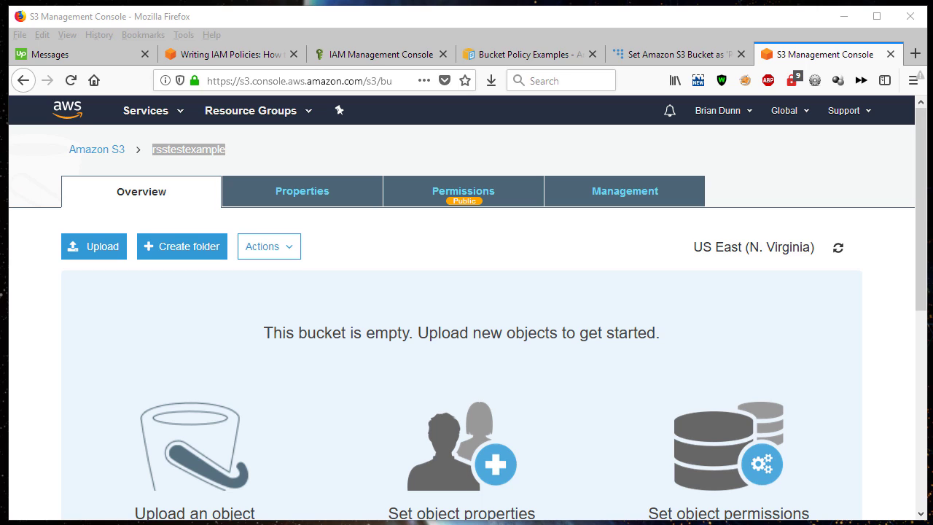
click(507, 164)
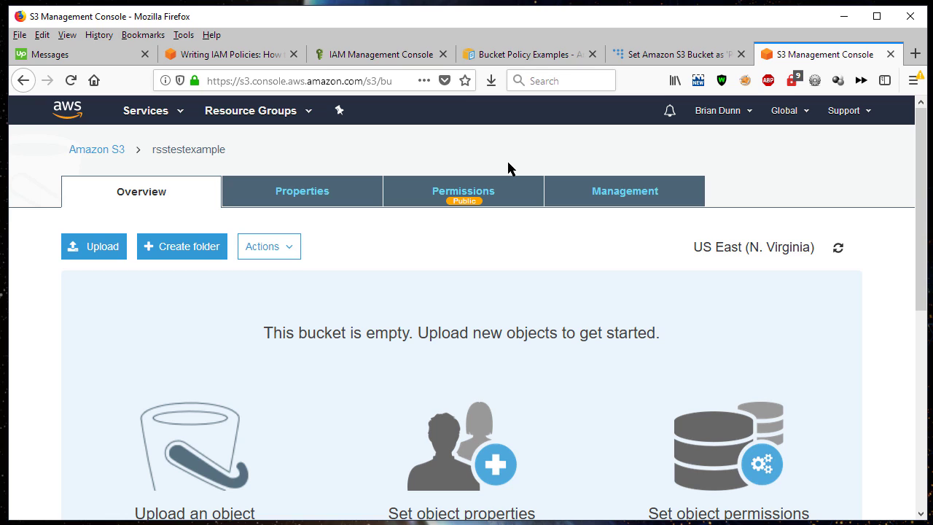
Go to the IAM service and start a new policy in JSON editing mode.
click(144, 119)
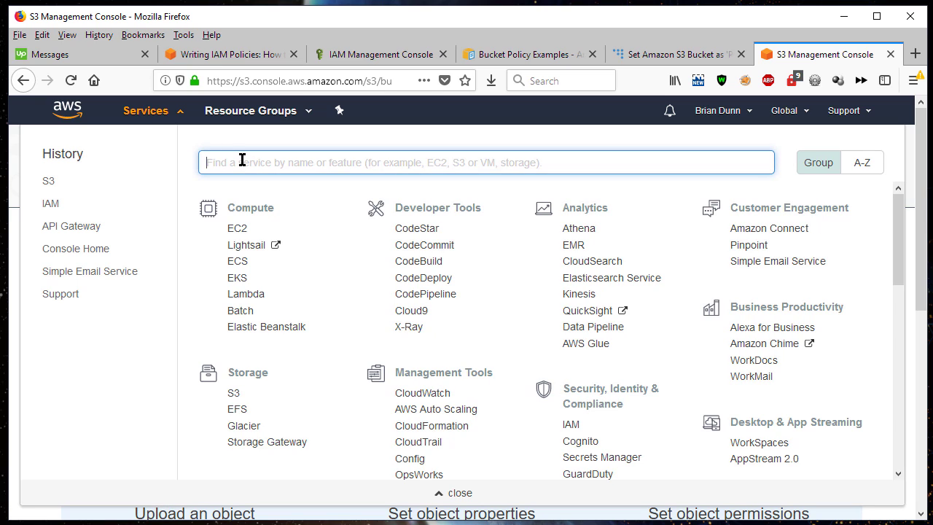
text(iam)
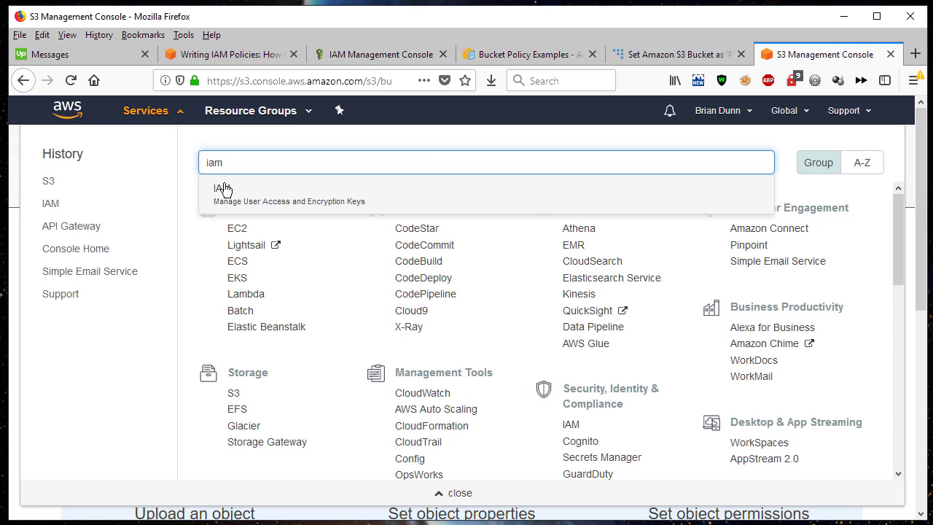
click(224, 189)
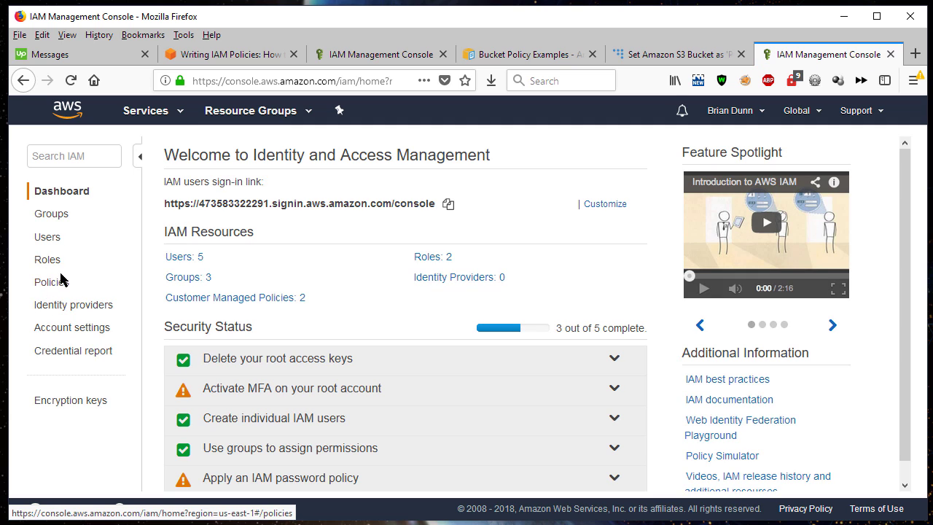
click(46, 289)
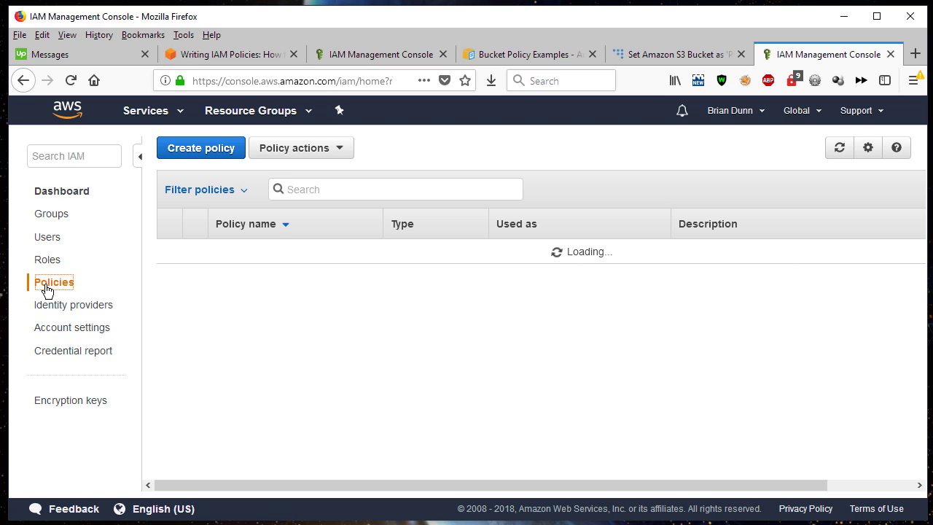
click(192, 157)
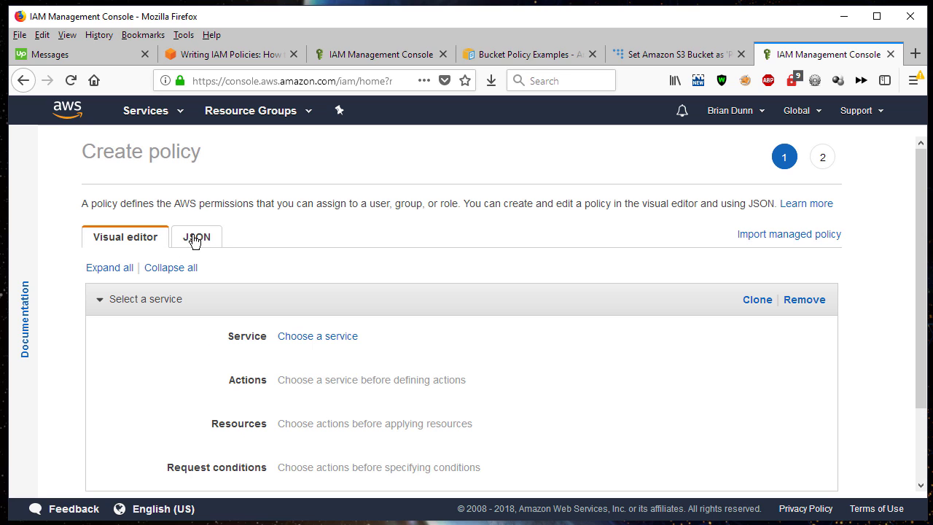
click(195, 239)
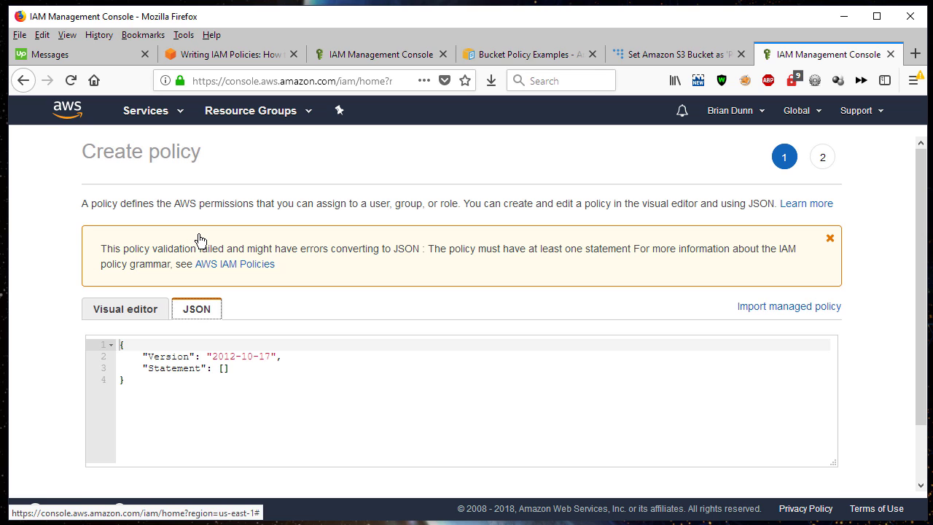
Replace the default JSON with the prepared policy allowing s3:ListBucket on the test bucket and s3:PutObject, s3:GetObject and s3:DeleteObject on test/*.
click(150, 387)
drag(150, 387, 119, 341)
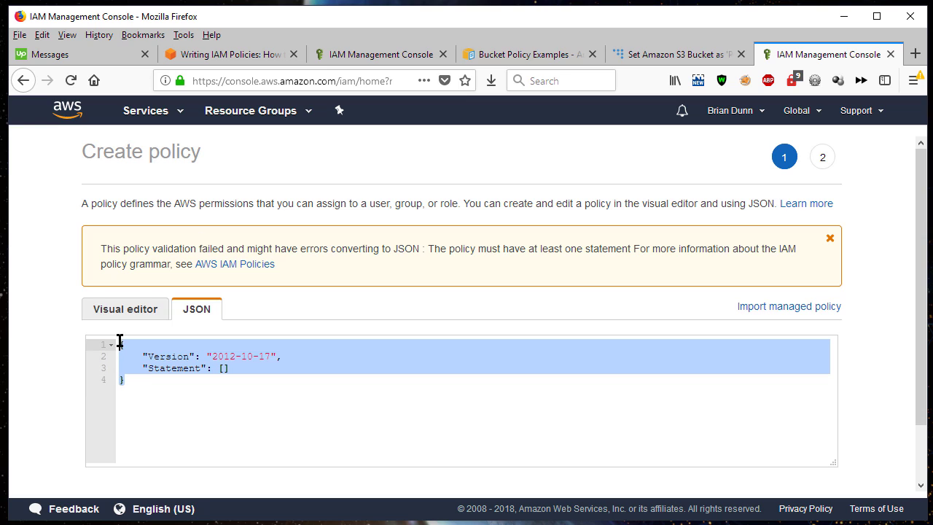
key(Delete)
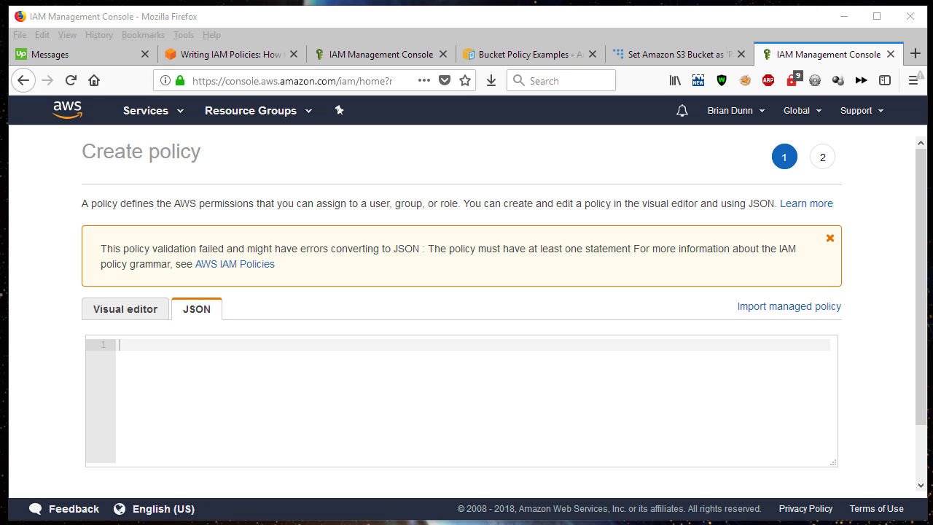
click(446, 348)
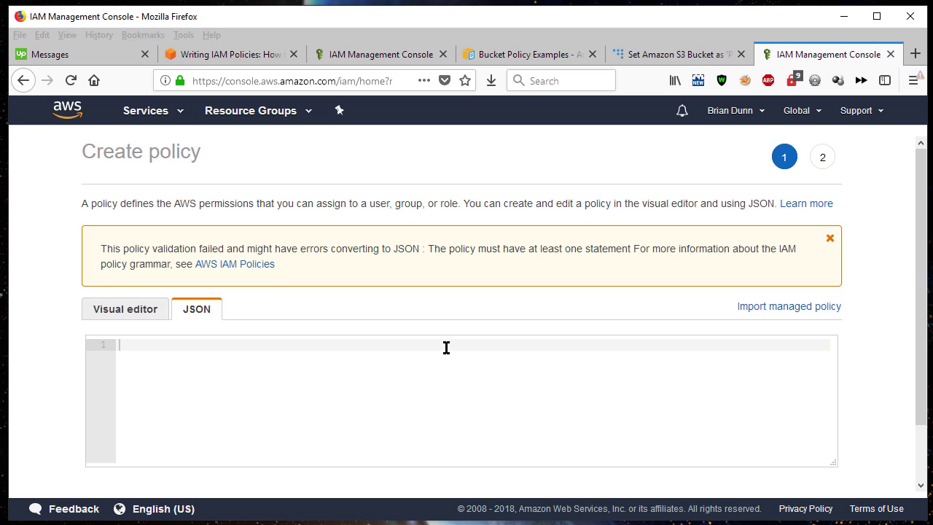
key(ctrl+v)
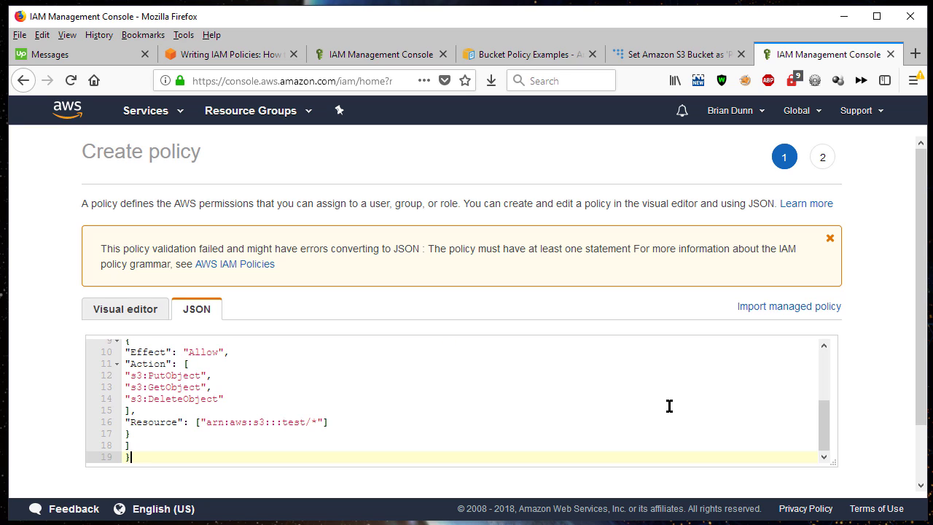
Change the bucket name in the s3:ListBucket statement's resource so it reads arn:aws:s3:::rsstestexample.
drag(824, 431, 825, 399)
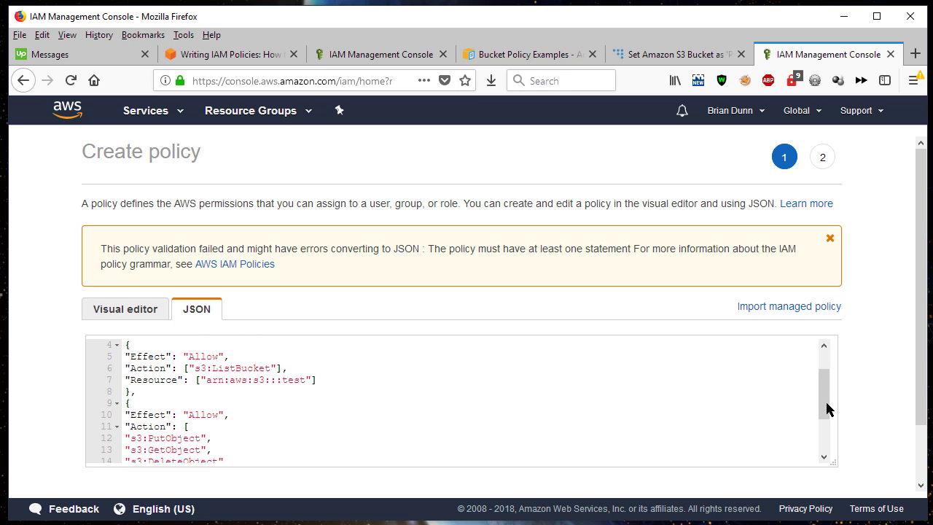
click(283, 380)
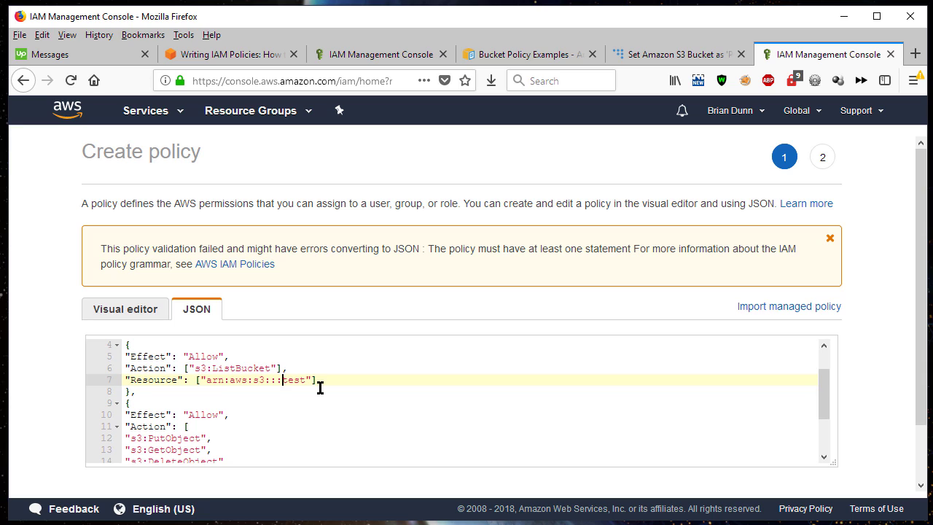
key(shift+Right)
key(shift+Right)
key(shift+Right)
key(shift+Right)
text(rsstestsexample)
Change the bucket name in the object actions statement's resource so it reads arn:aws:s3:::rsstestexample/*.
scroll(321, 384, down, 1)
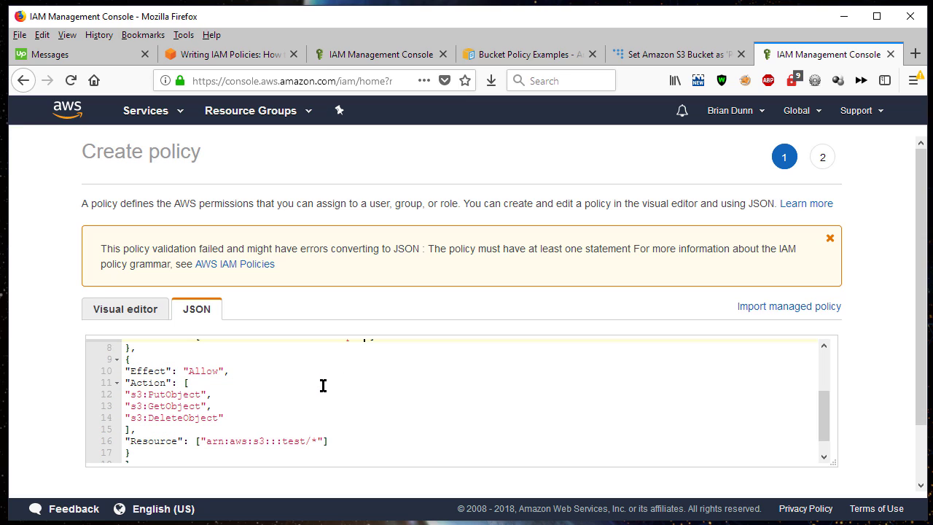
click(282, 441)
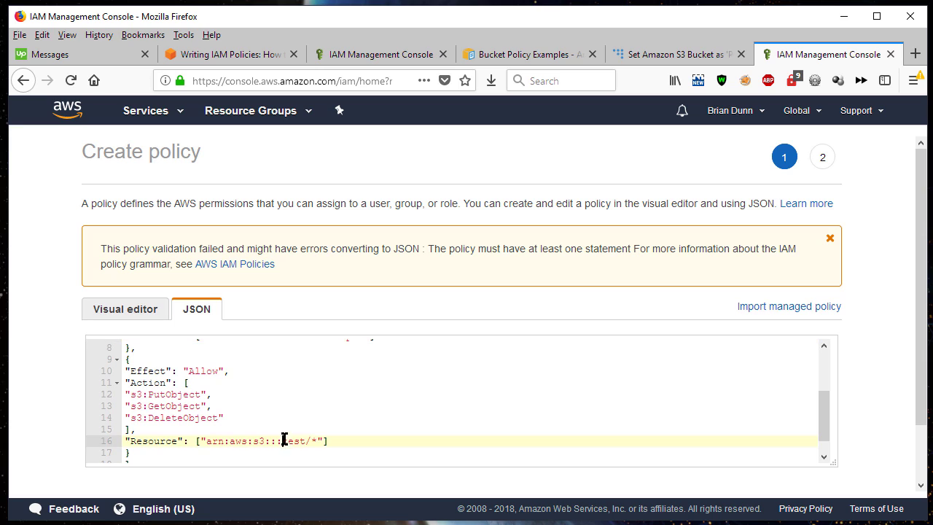
key(shift+Right)
key(shift+Right)
key(shift+Right)
key(shift+Right)
text(rsstestexample)
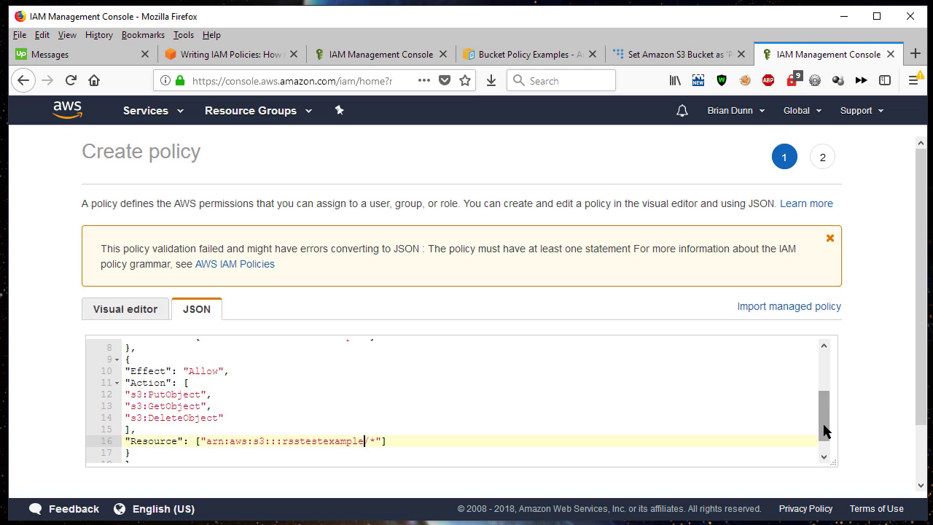
Check both edited statements of the JSON policy and proceed to the policy review.
drag(823, 431, 819, 409)
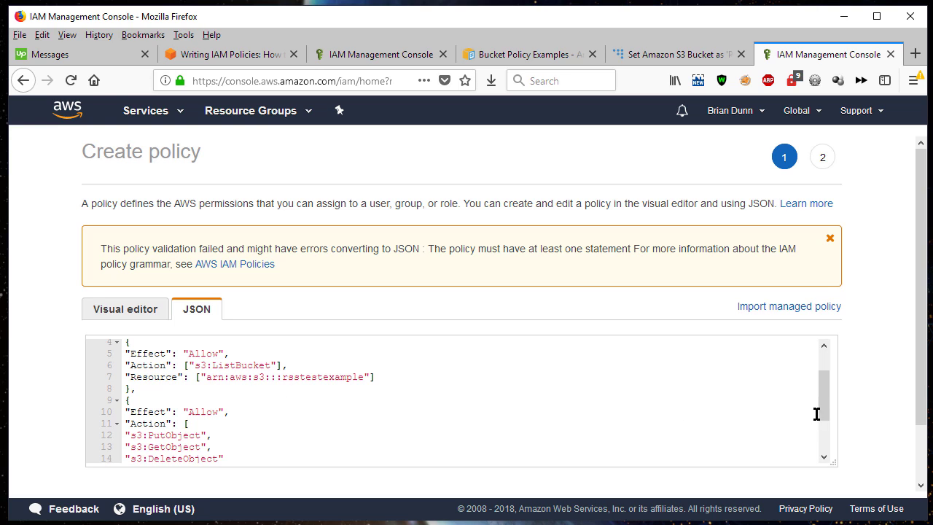
drag(825, 412, 823, 436)
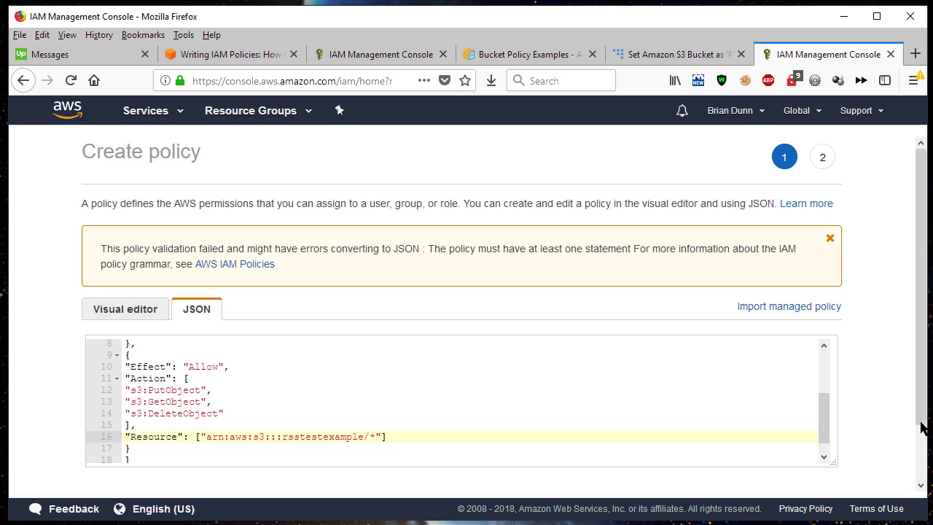
drag(922, 435, 916, 479)
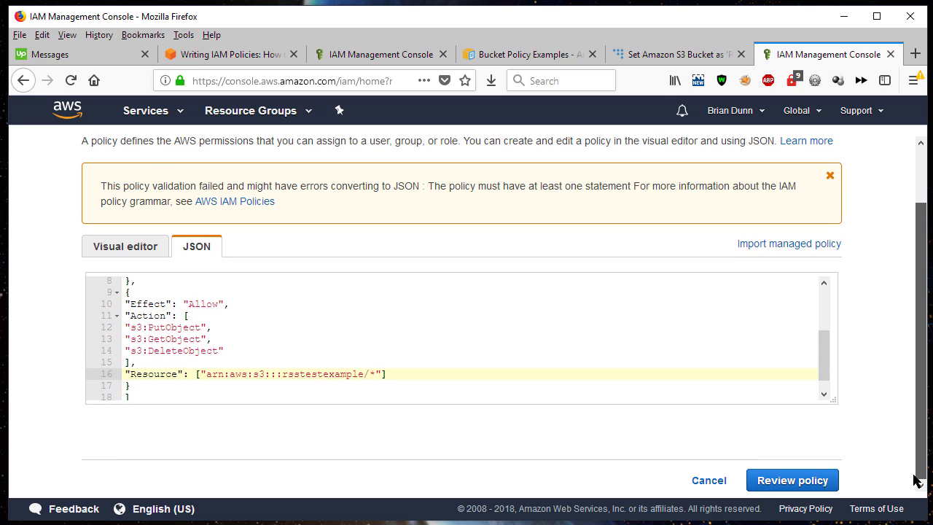
click(779, 481)
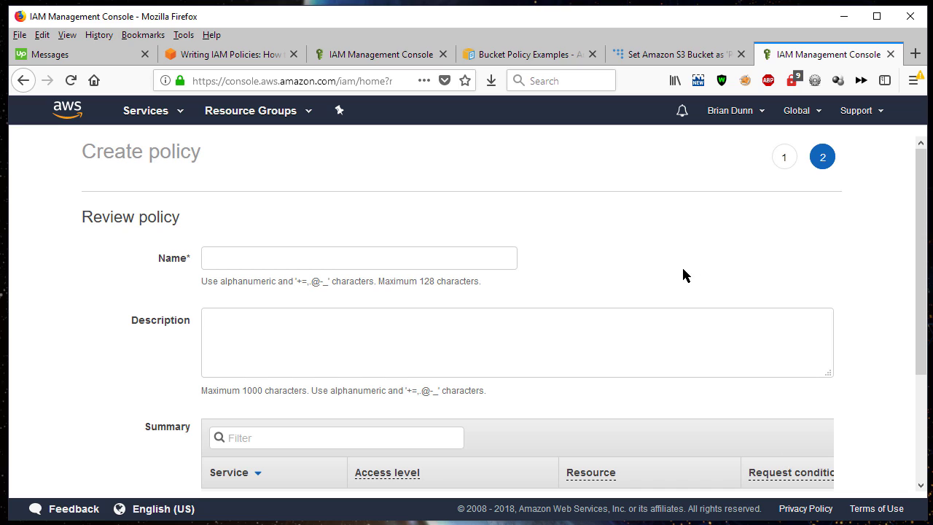
Name the new policy Spinjutsu-API-user-access.
click(372, 261)
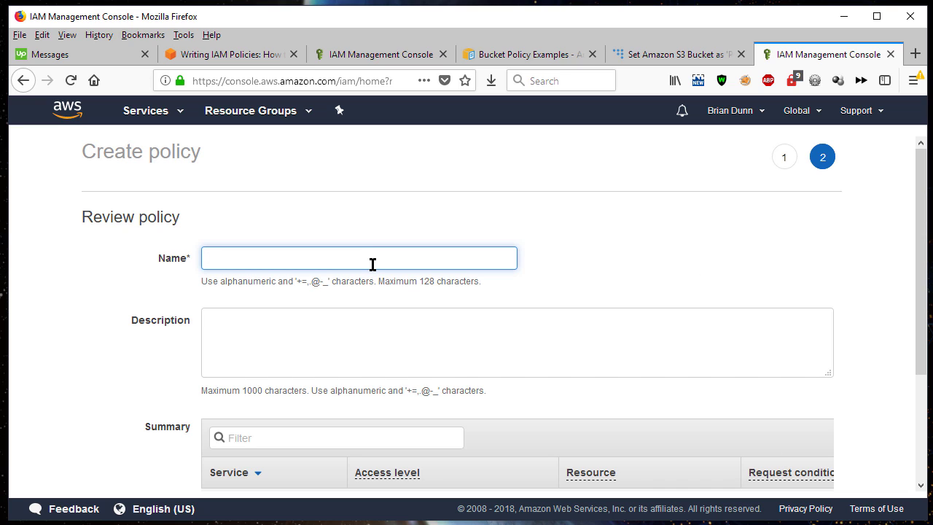
text(Spinjutsu)
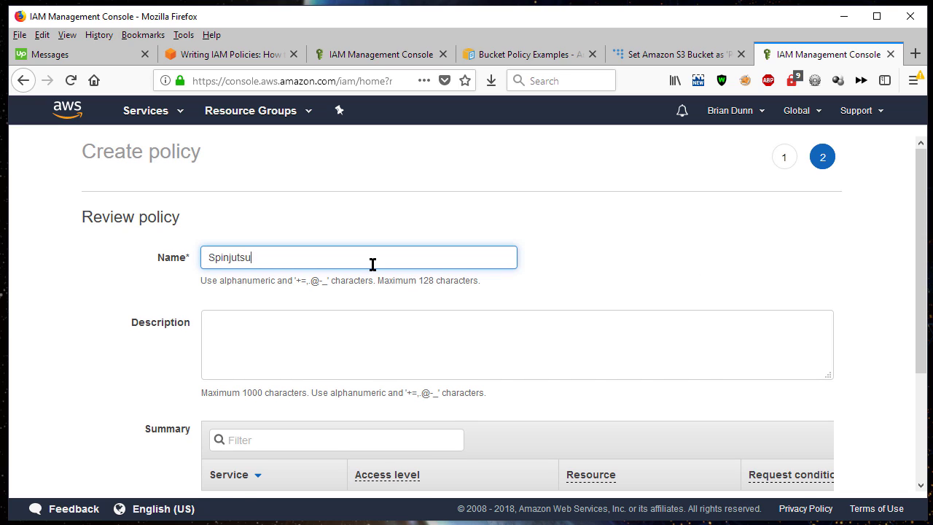
text( API ac)
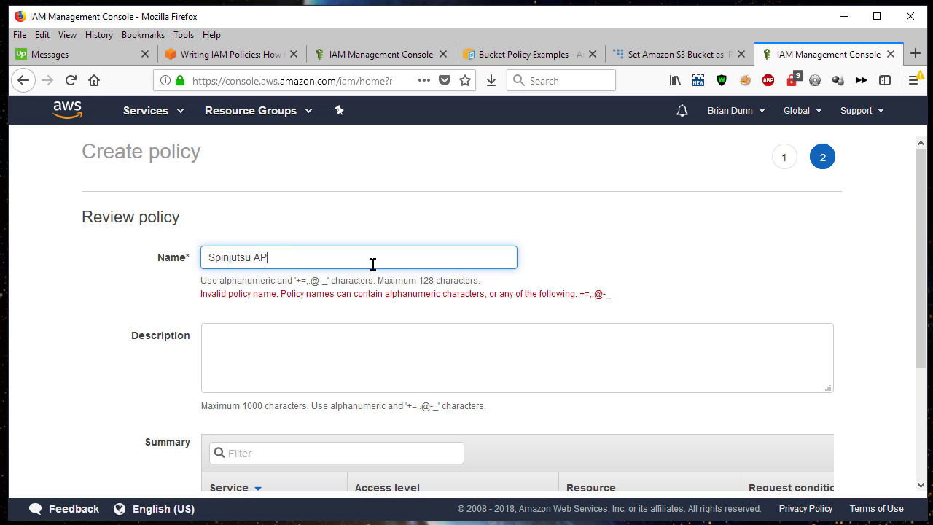
key(BackSpace)
key(BackSpace)
key(BackSpace)
text(-API)
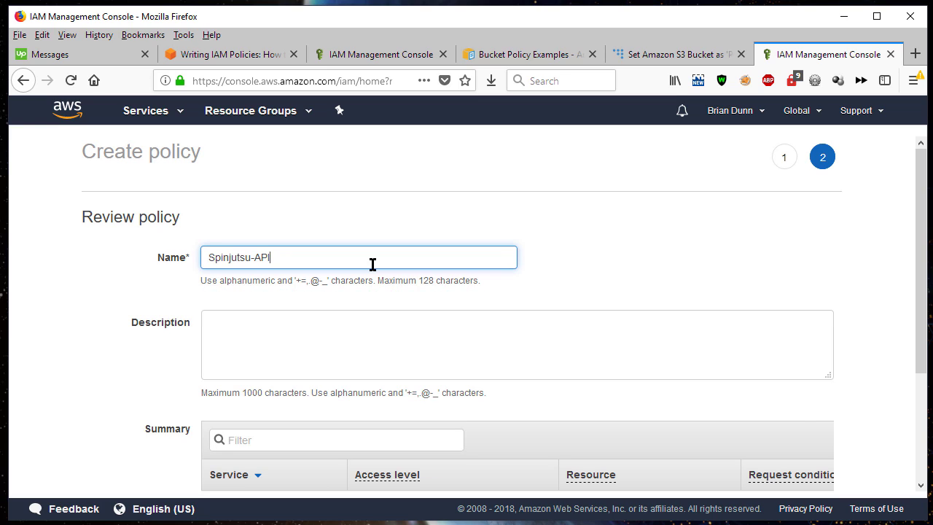
text(-user-access)
Describe the policy as "Restrict access of the spinjutsu user to a specific bucket" and create it.
click(337, 331)
text(Restric)
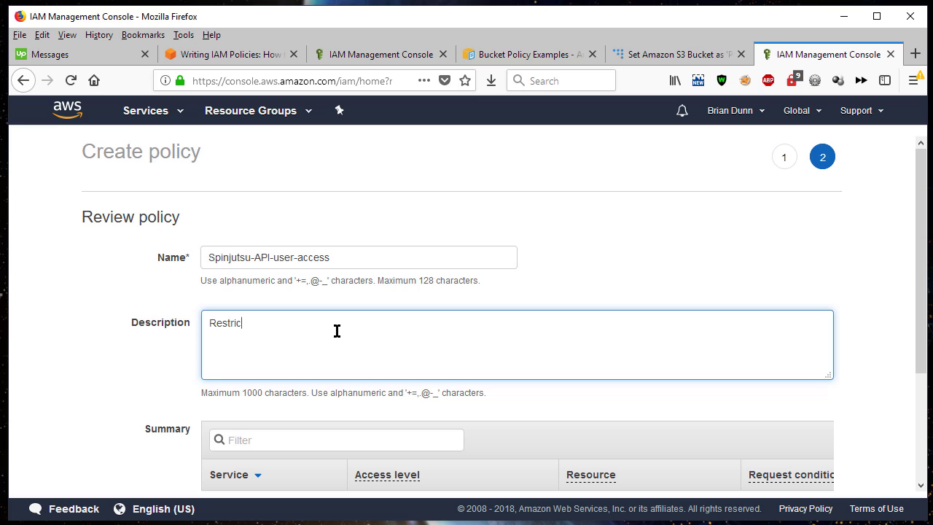
text(t access of the spinjutsu user to a specific bucket)
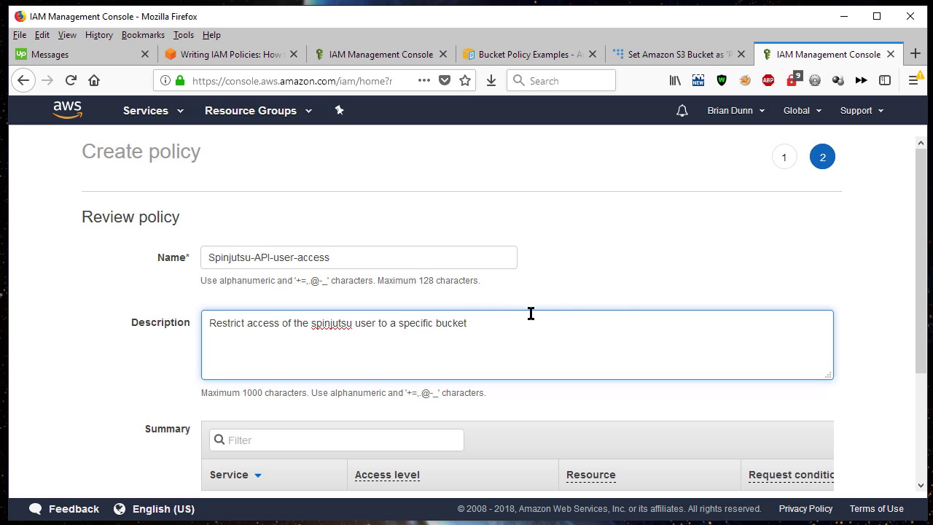
scroll(840, 284, down, 2)
scroll(840, 284, down, 2)
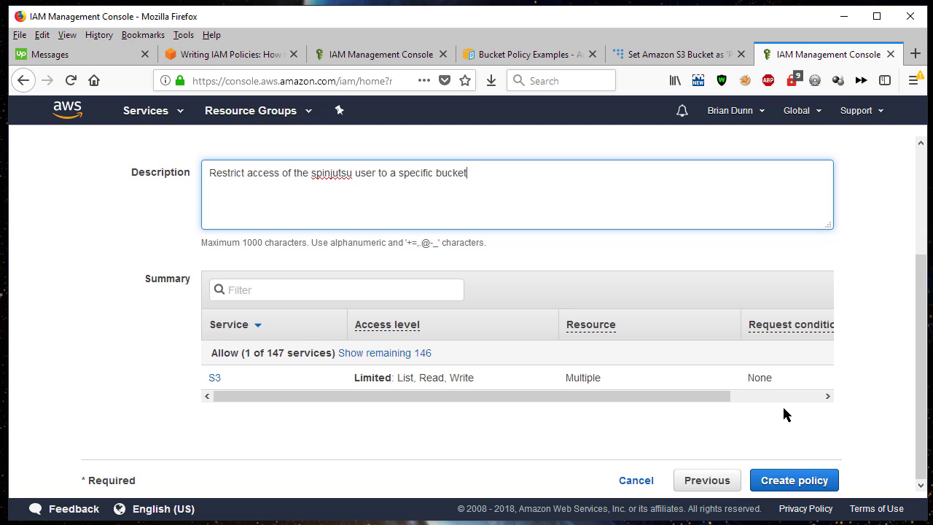
click(787, 485)
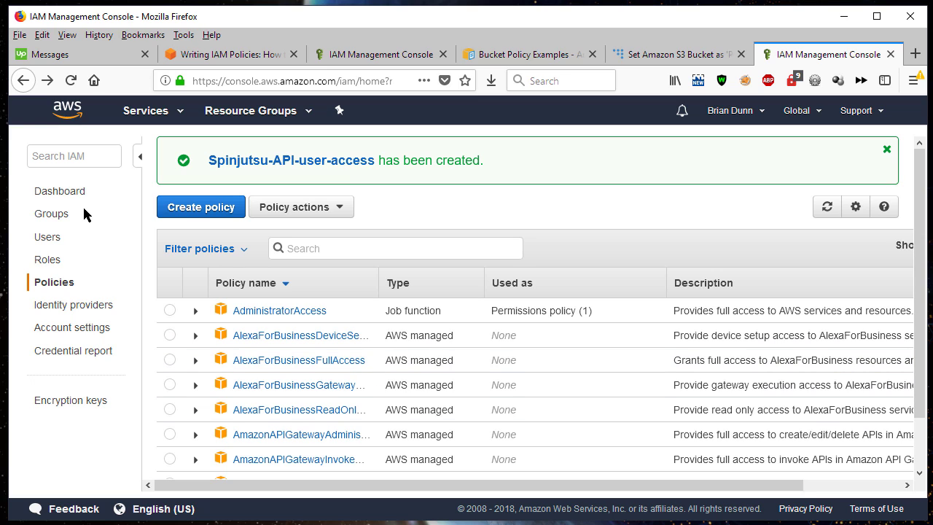
Open the summary of the IAM user spinjutsu.
click(46, 239)
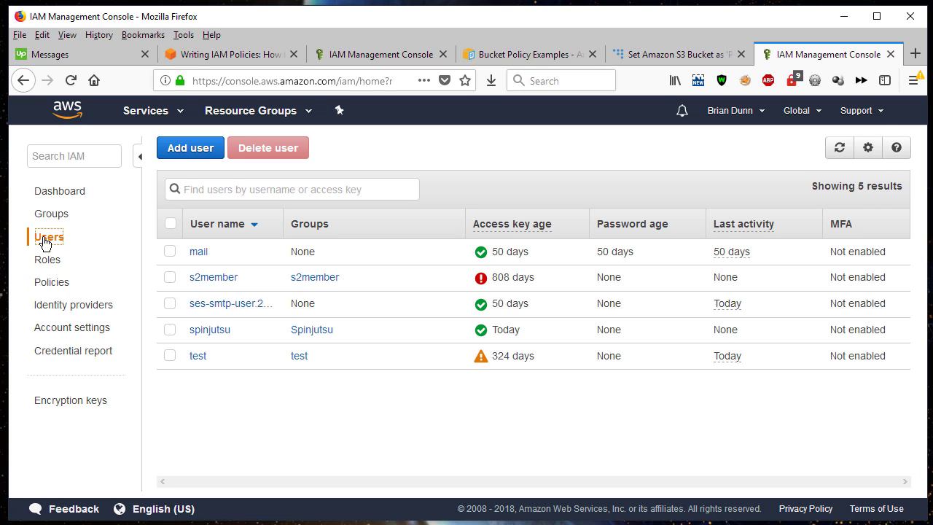
click(216, 332)
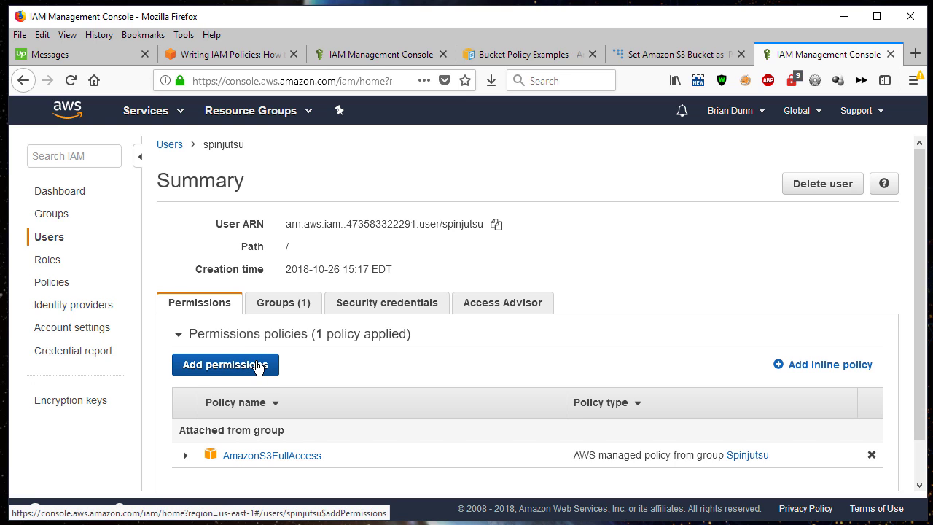
click(805, 367)
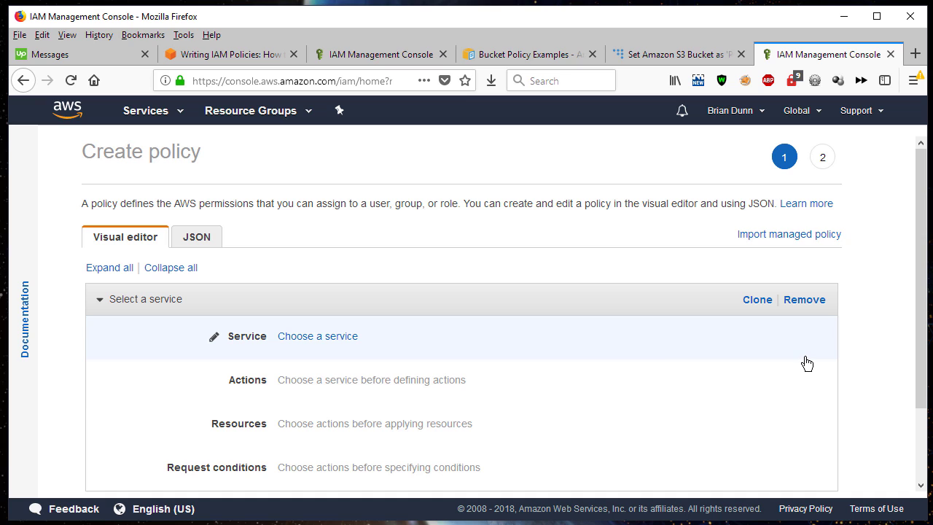
click(205, 244)
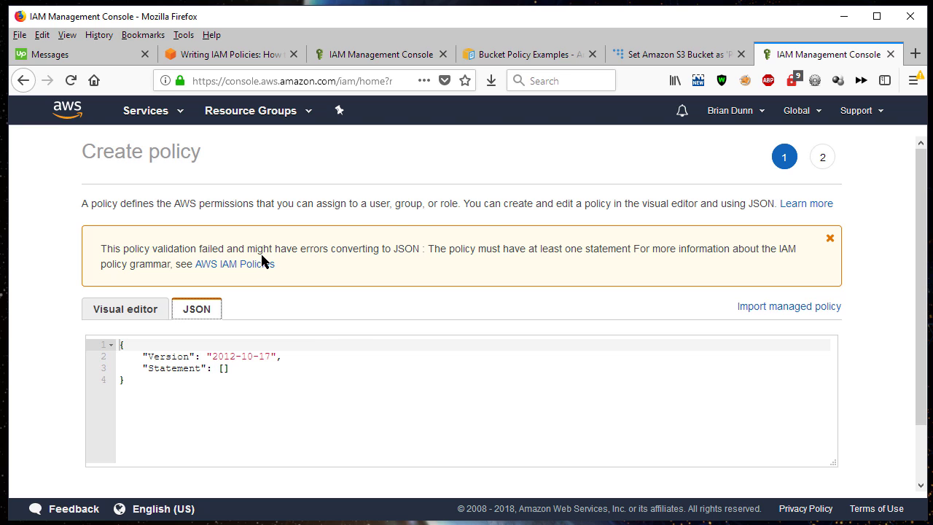
key(alt+Left)
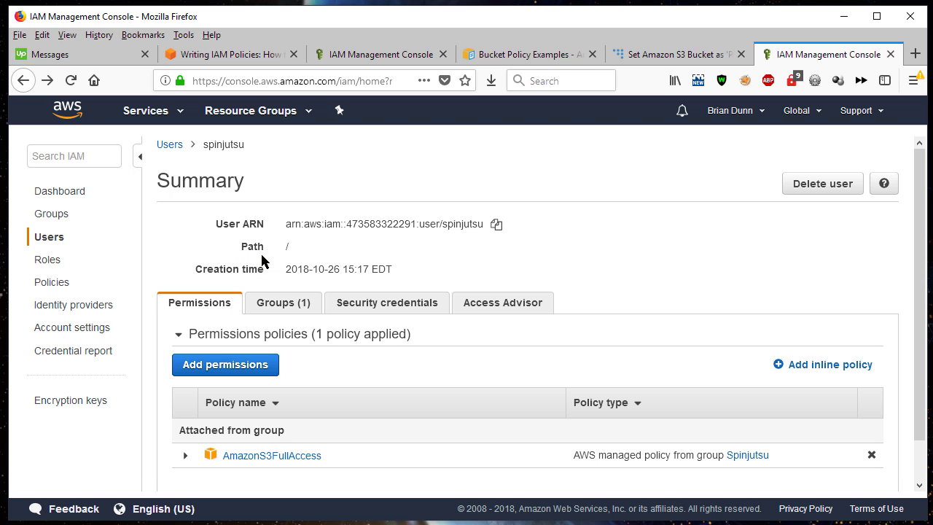
Find the existing policy with the search "Spinjutsu" and attach Spinjutsu-API-user-access directly to the spinjutsu user.
click(231, 366)
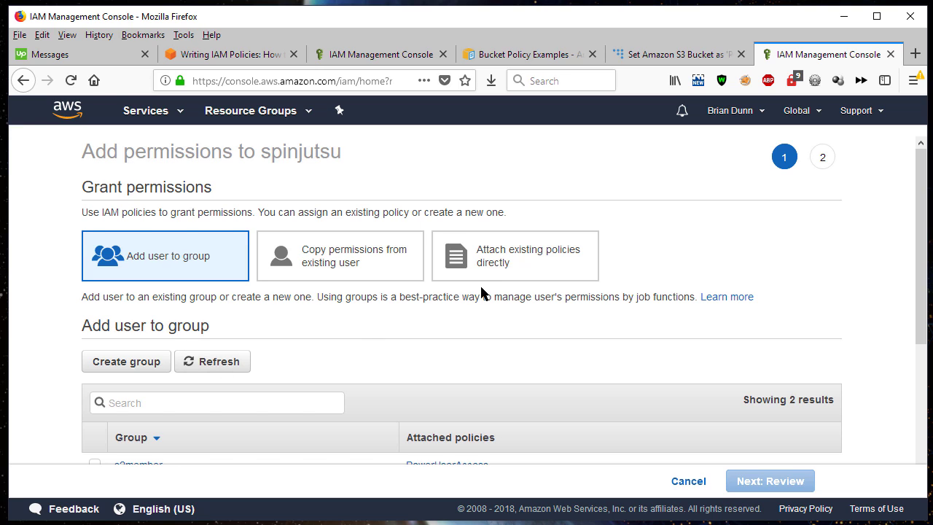
click(510, 255)
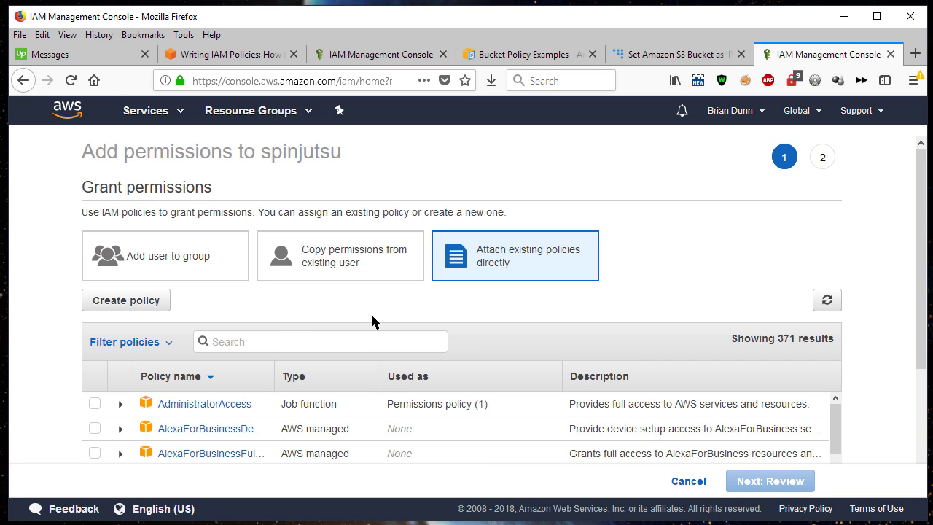
click(299, 350)
text(Spinjutsu)
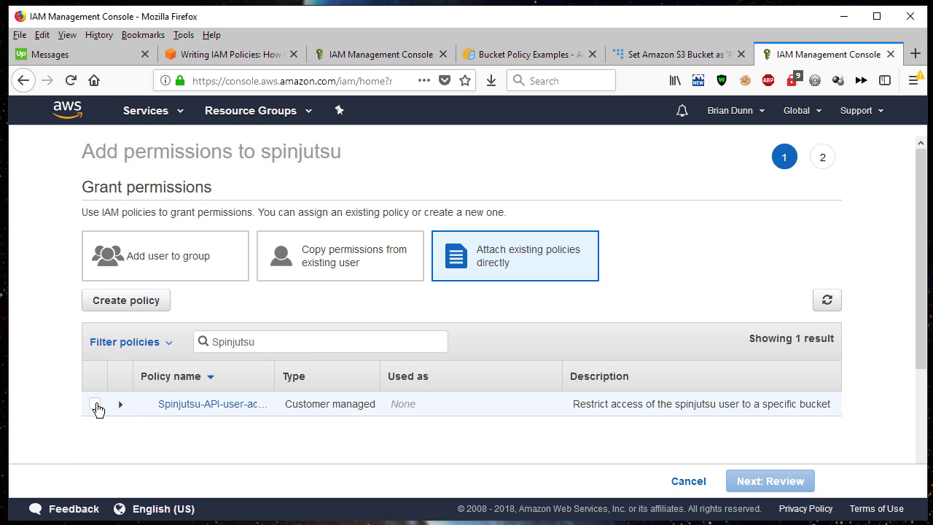
click(95, 404)
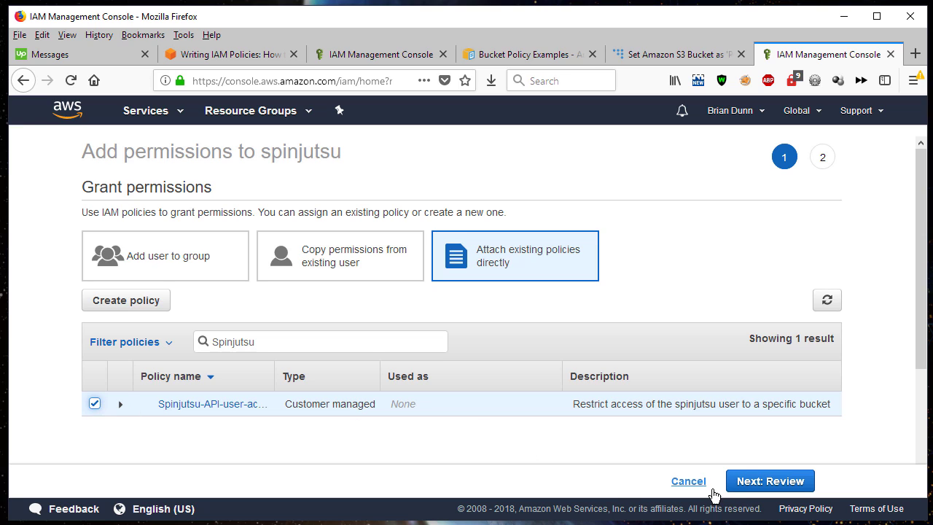
click(778, 482)
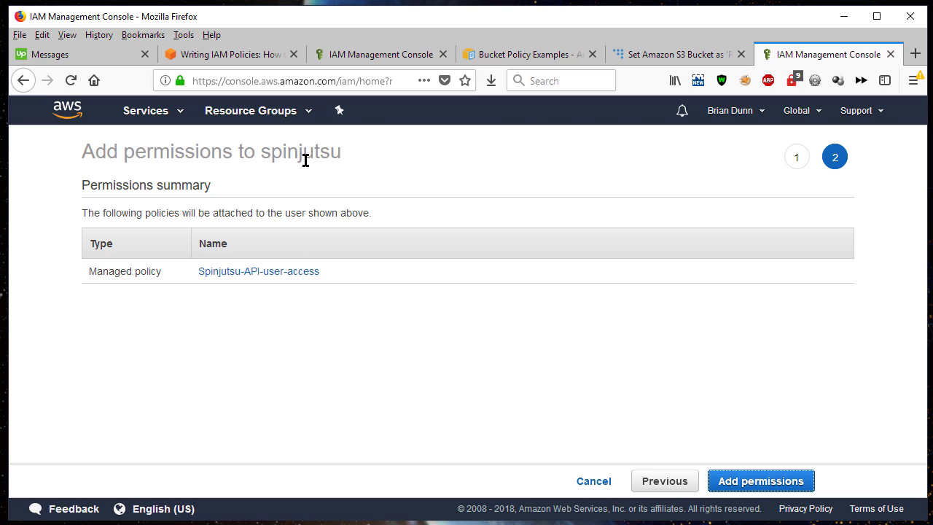
click(748, 483)
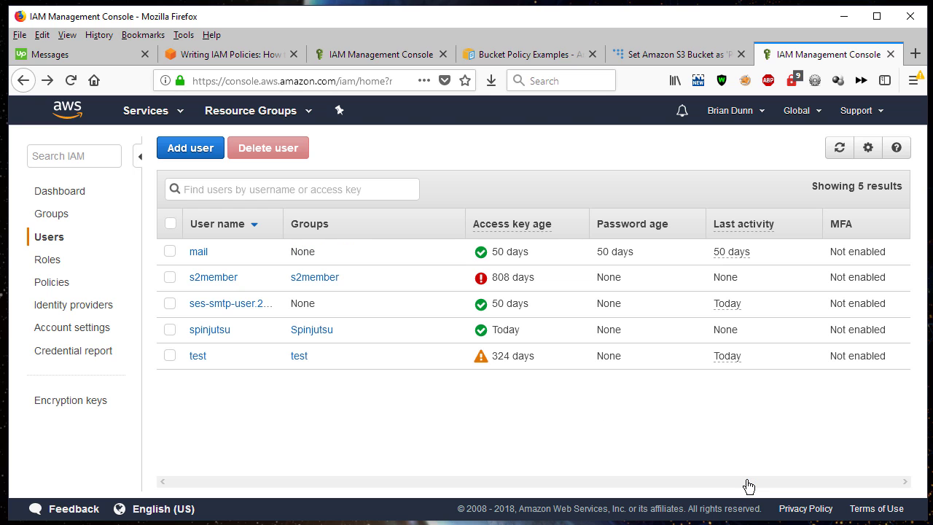